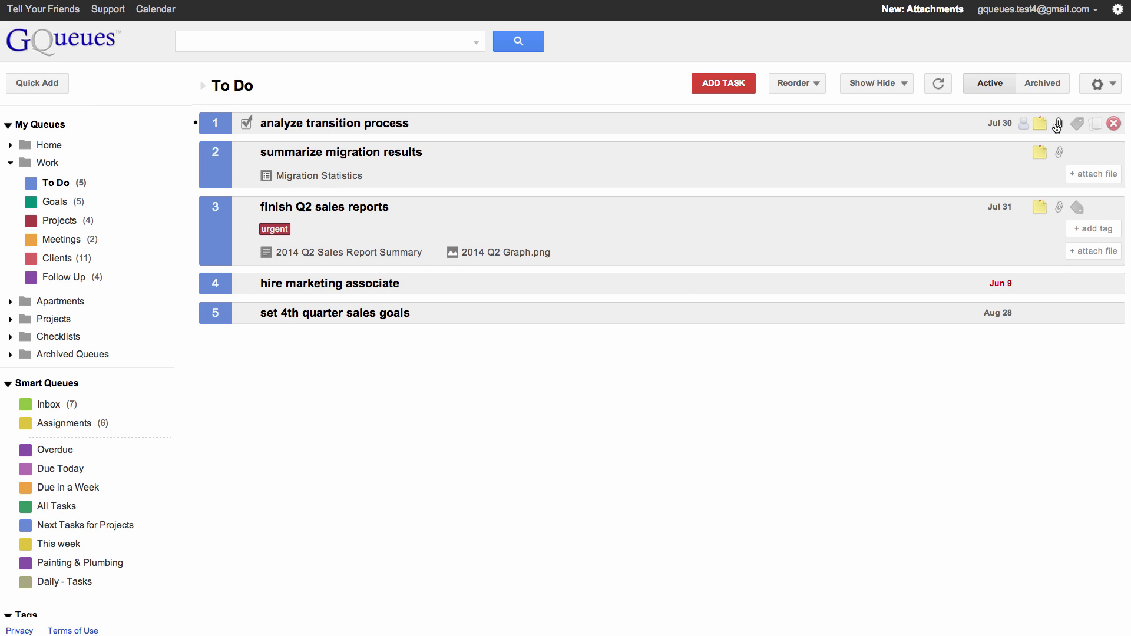
# - Authorize GQueues to access Google Drive, accept the permissions and return to the To Do list
pyautogui.click(1057, 125)
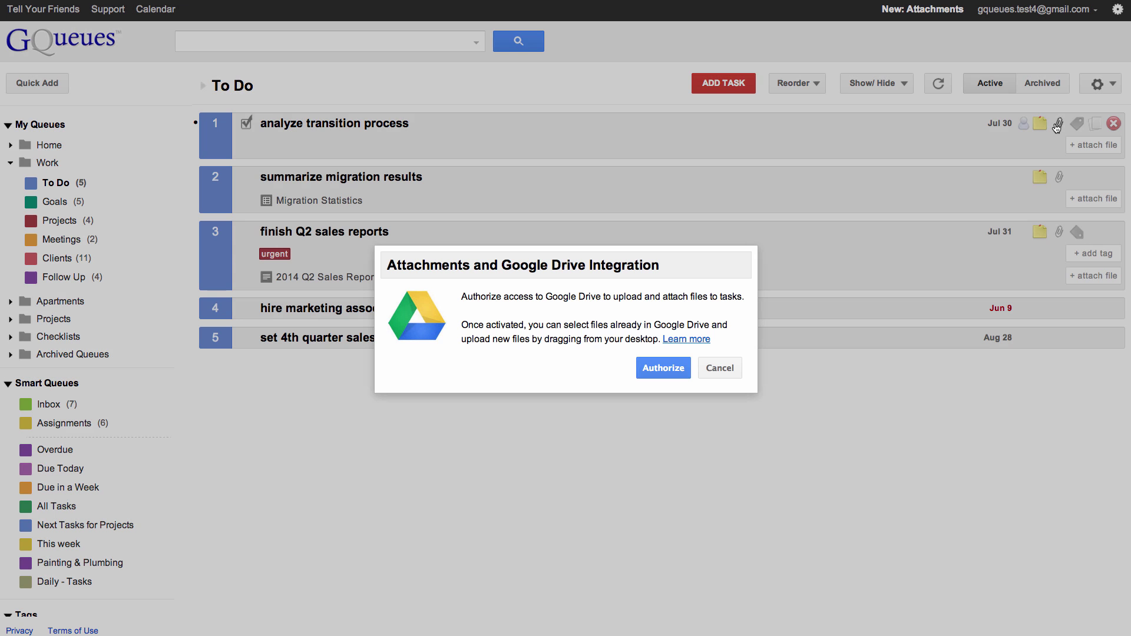
pyautogui.click(664, 369)
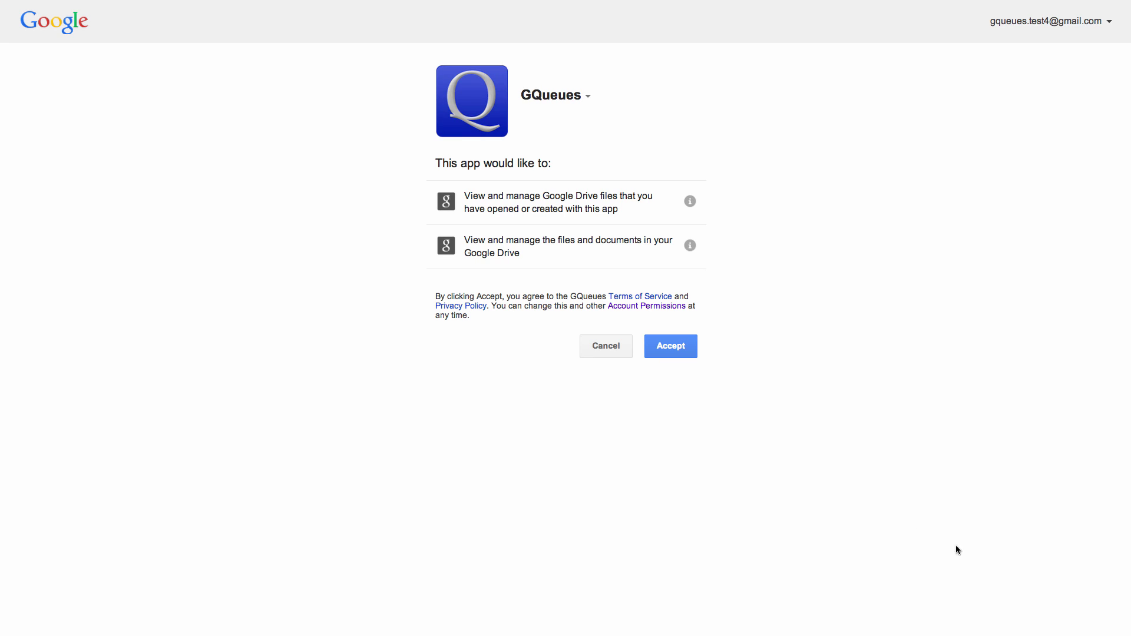
pyautogui.click(668, 346)
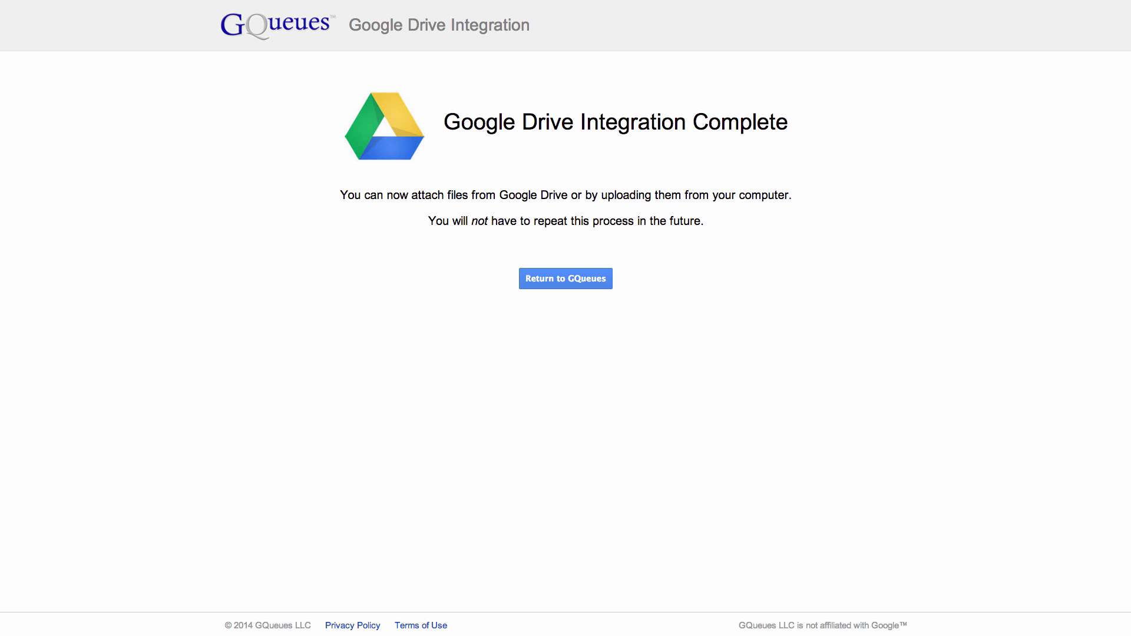
pyautogui.click(579, 287)
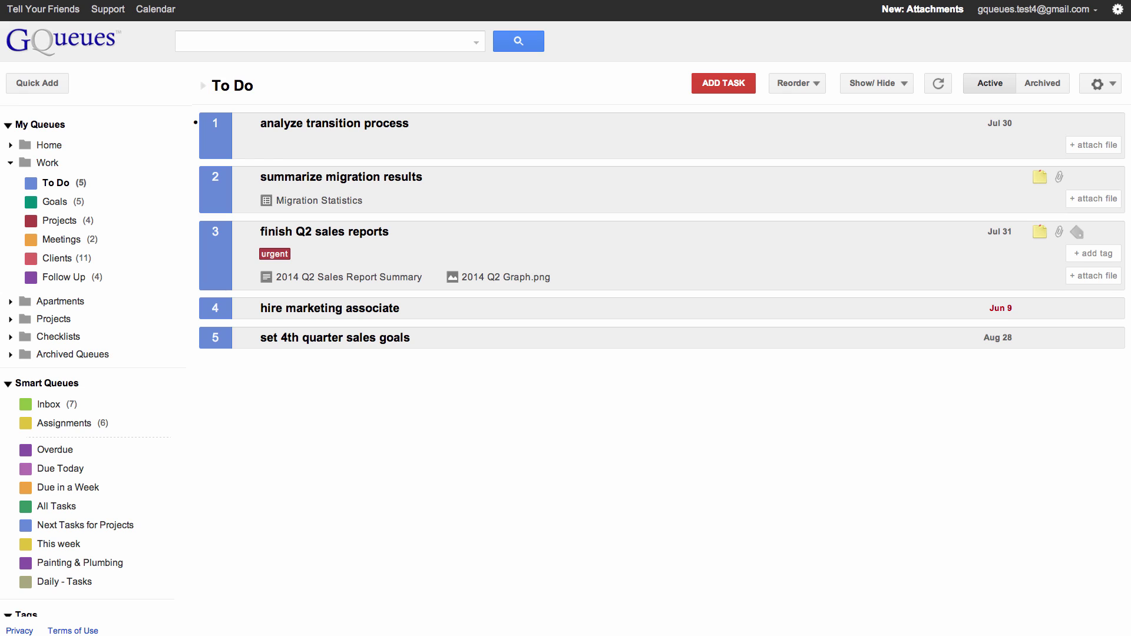
# - Add the task 'make infographic for blog' and attach the 2014 Usage Stats spreadsheet from Drive
pyautogui.write('amake infographic for blog')
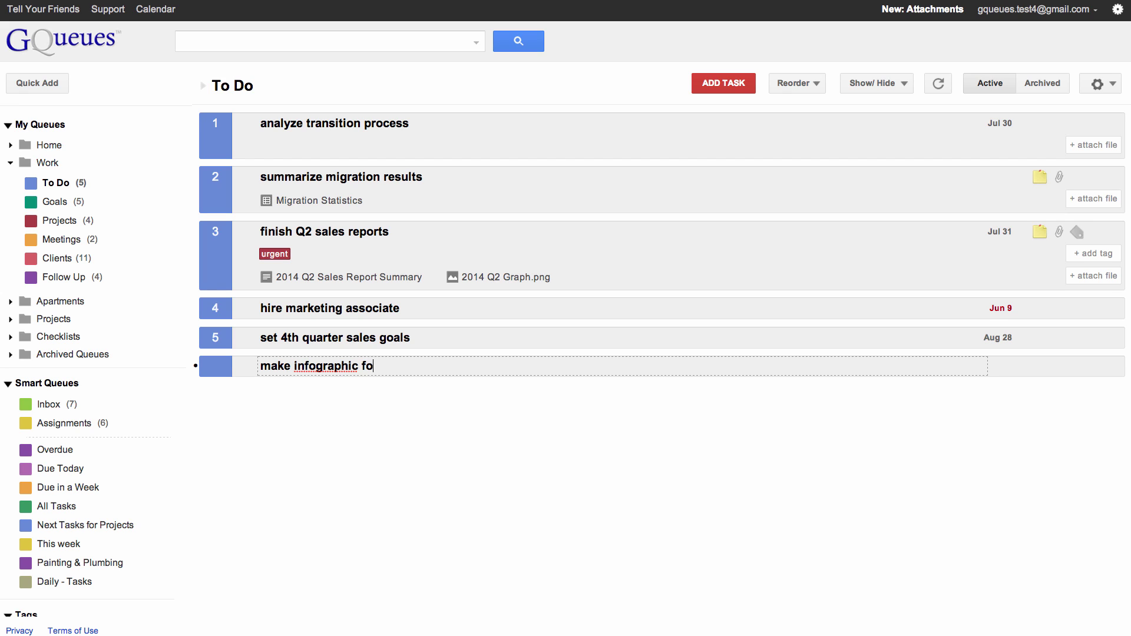
pyautogui.press('Return')
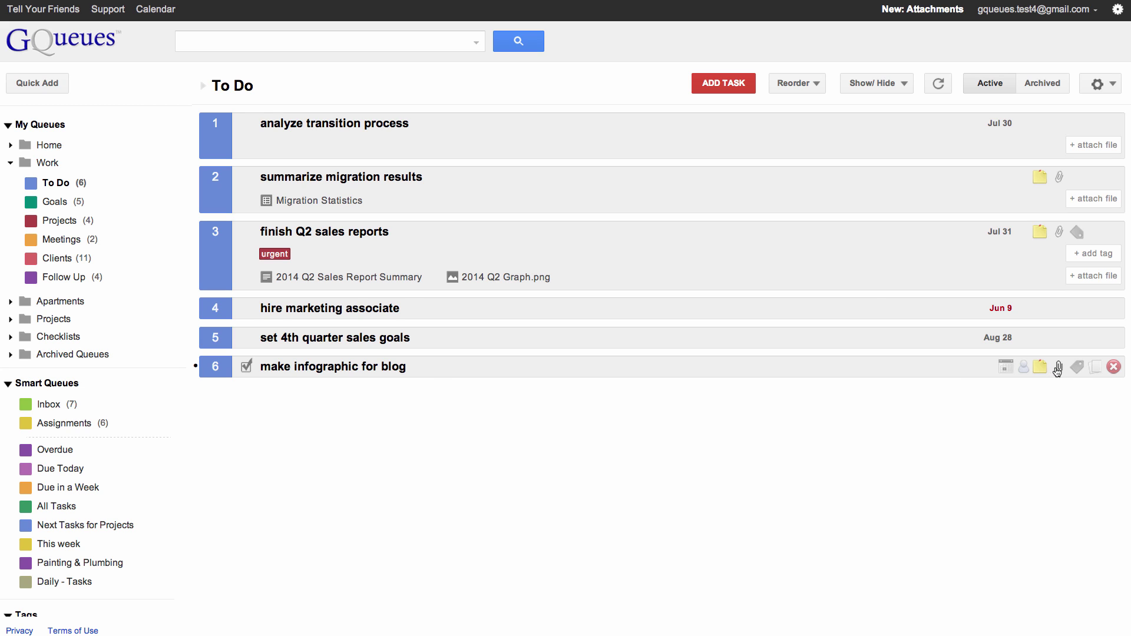
pyautogui.click(1058, 367)
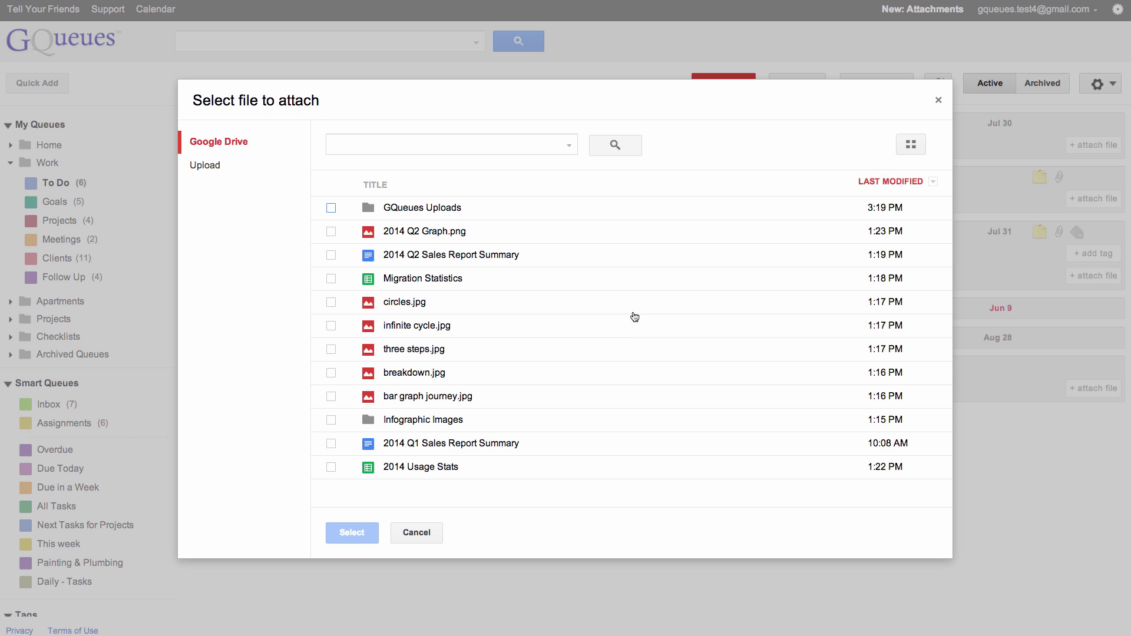
pyautogui.click(401, 470)
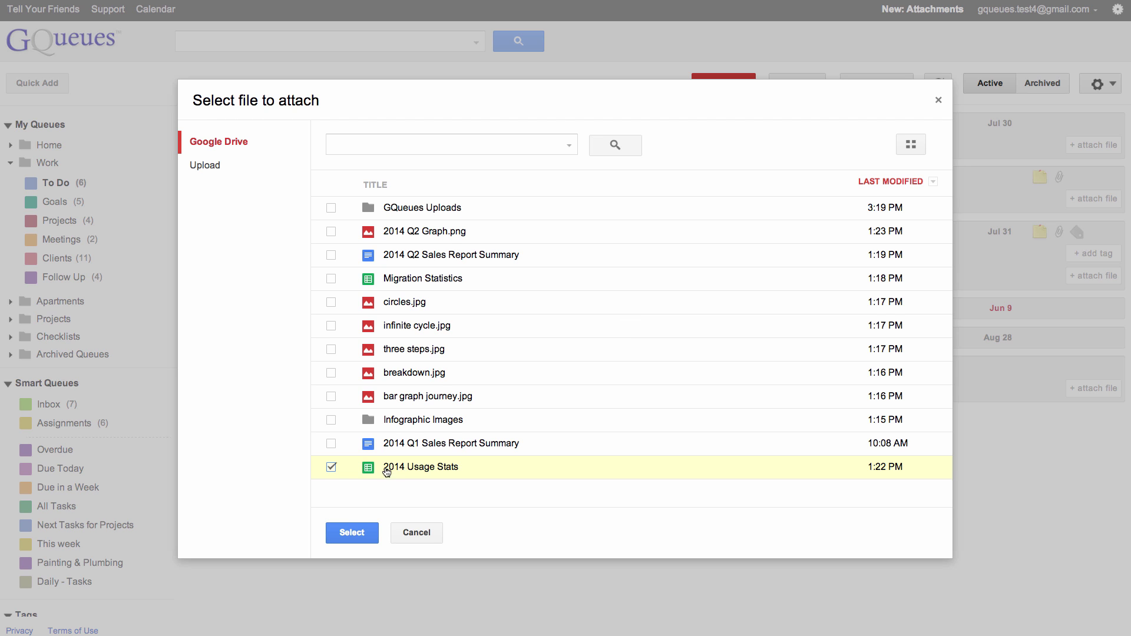
pyautogui.click(352, 532)
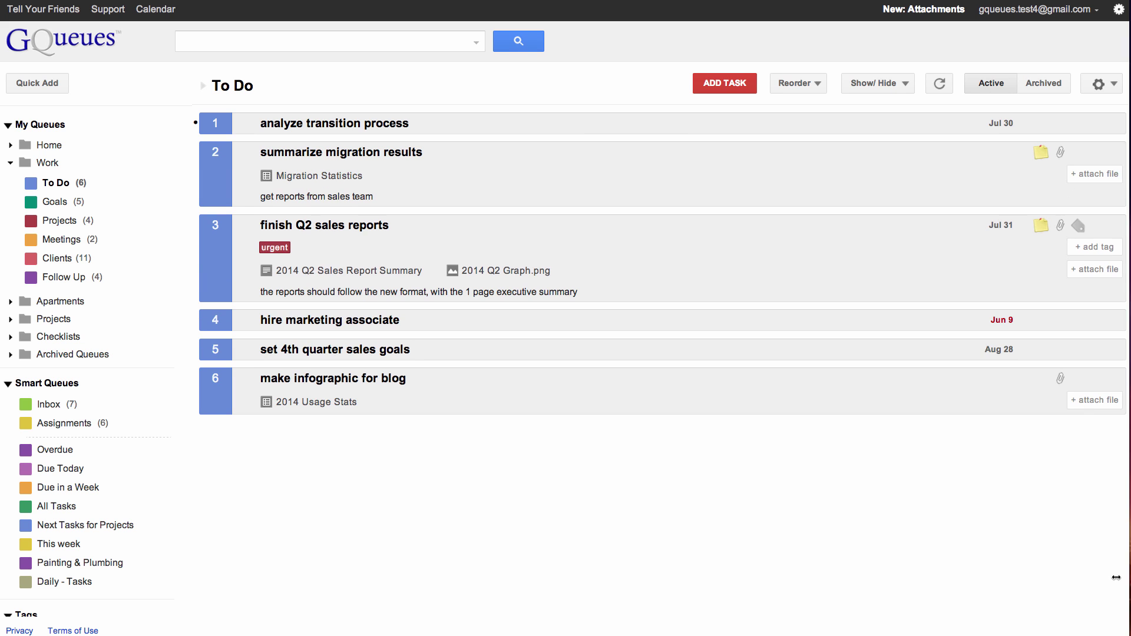
# - Drag infographic layout.jpg, Best Practices.pdf and Infographic Inspiration from the desktop onto task 6
pyautogui.moveTo(1129, 579); pyautogui.dragTo(1023, 578)
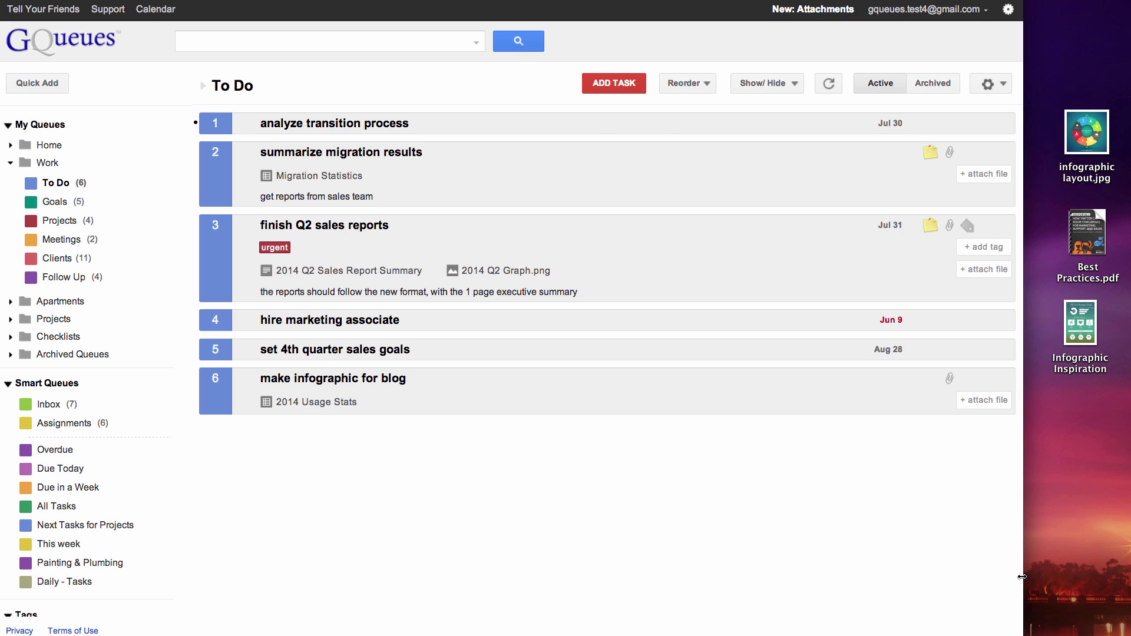
pyautogui.click(1099, 123)
pyautogui.moveTo(1099, 124); pyautogui.dragTo(635, 387)
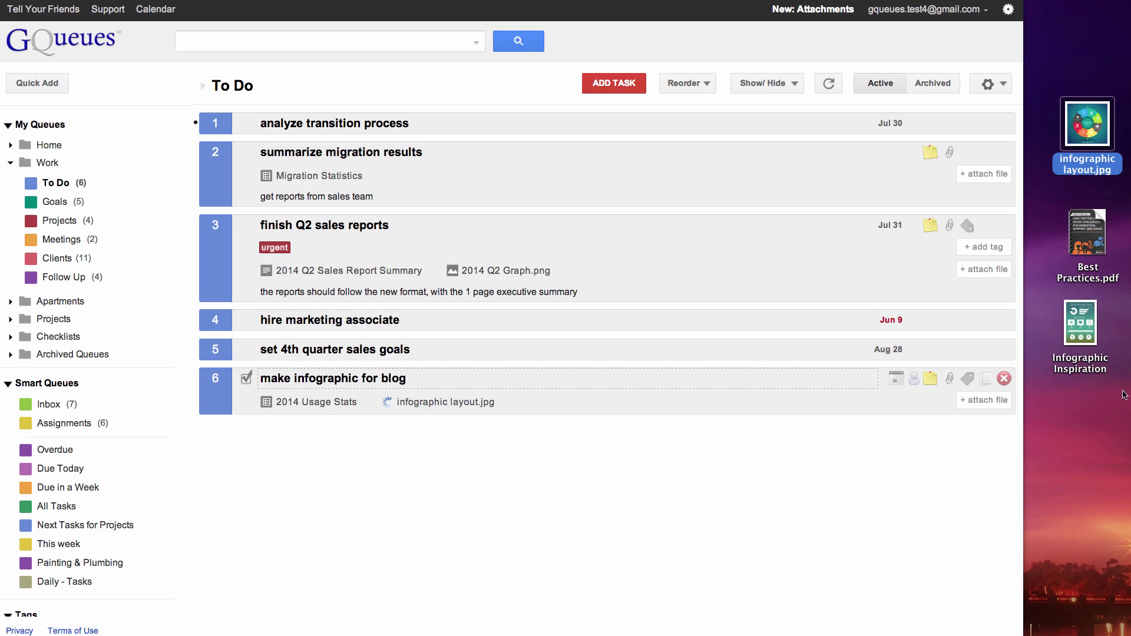
pyautogui.moveTo(1037, 221); pyautogui.dragTo(1103, 380)
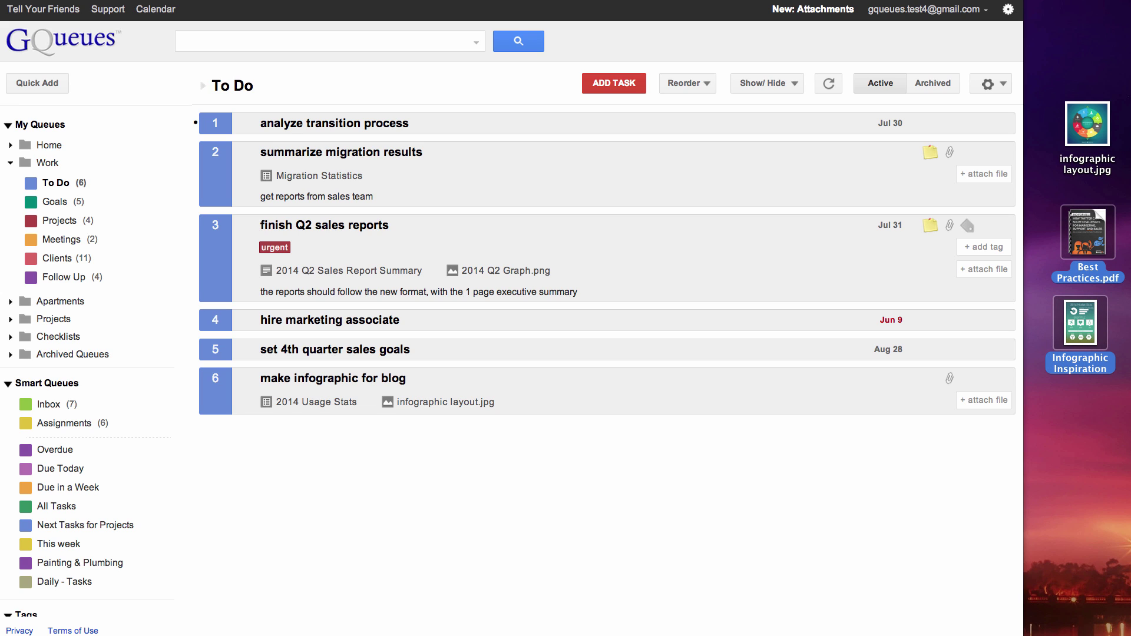
pyautogui.moveTo(1089, 239); pyautogui.dragTo(698, 390)
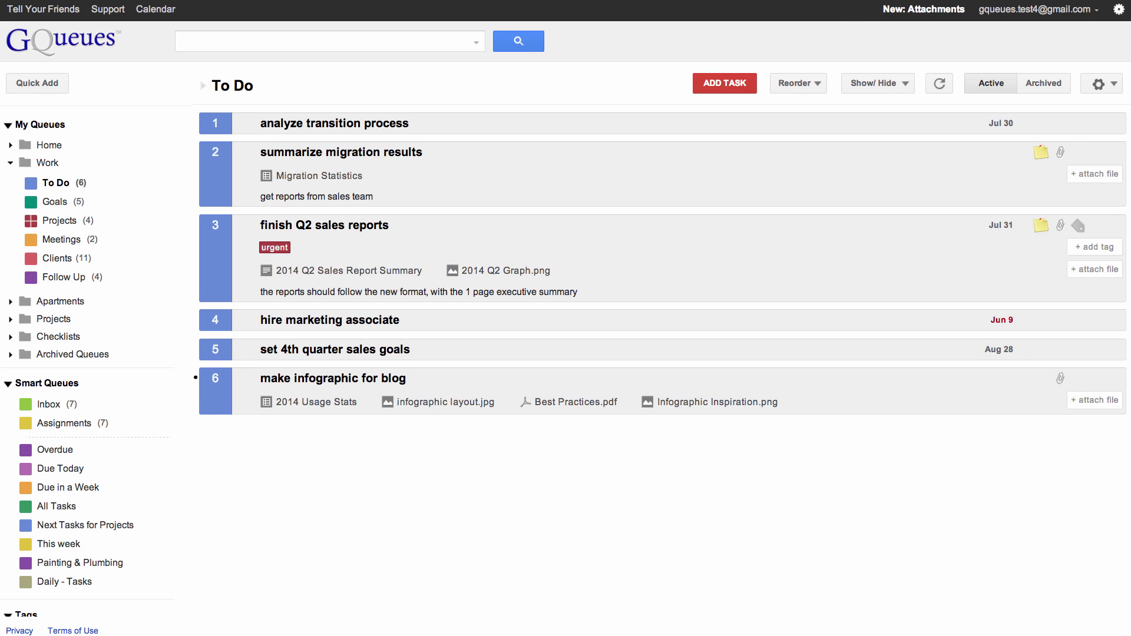
# - Preview the infographic layout.jpg attachment, then assign task 6 to a colleague from the contact list
pyautogui.click(429, 403)
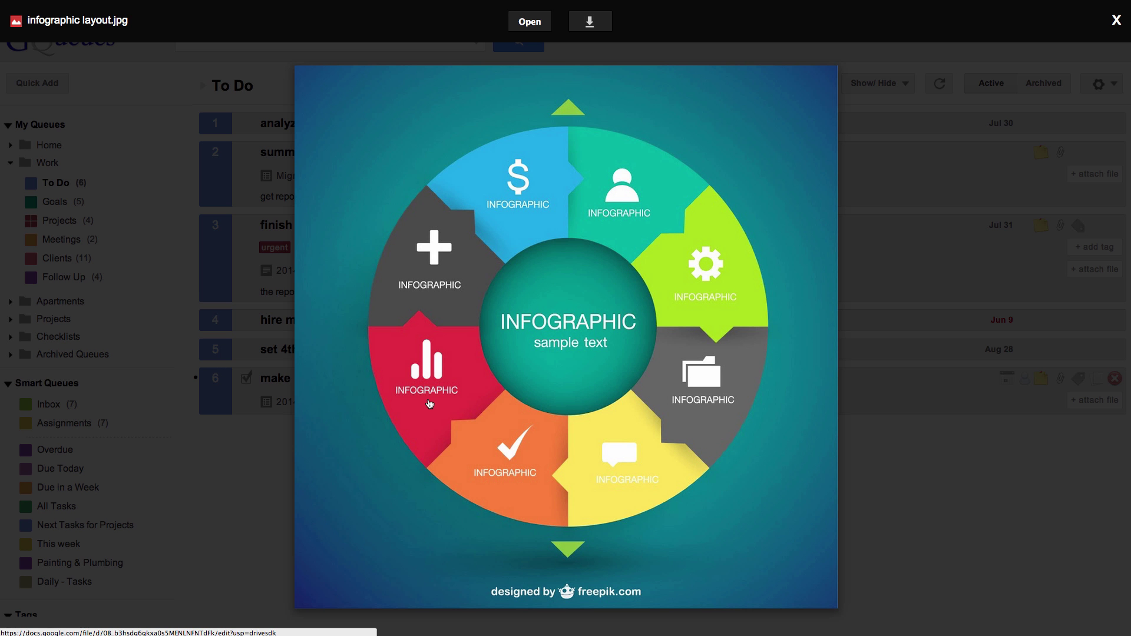
pyautogui.click(1119, 27)
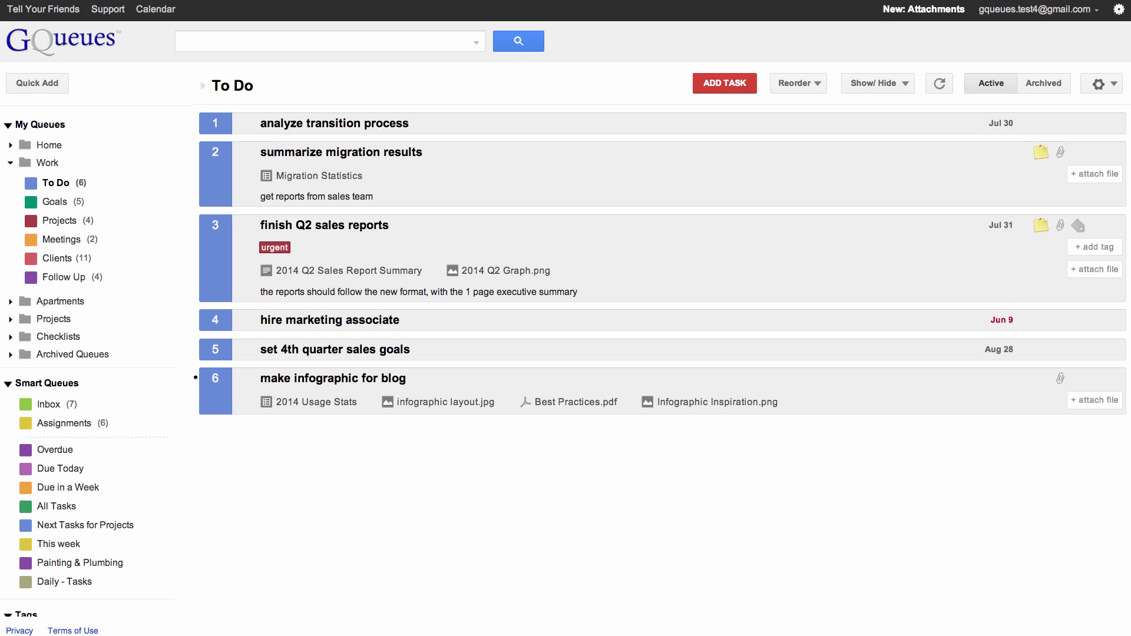
pyautogui.click(1025, 380)
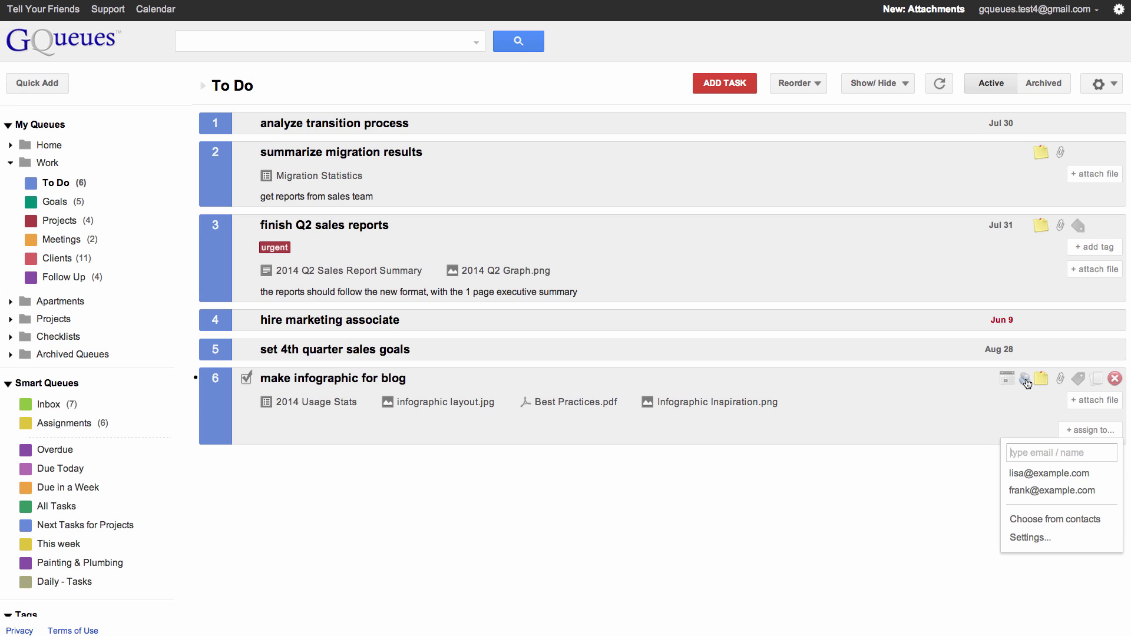
pyautogui.click(1052, 475)
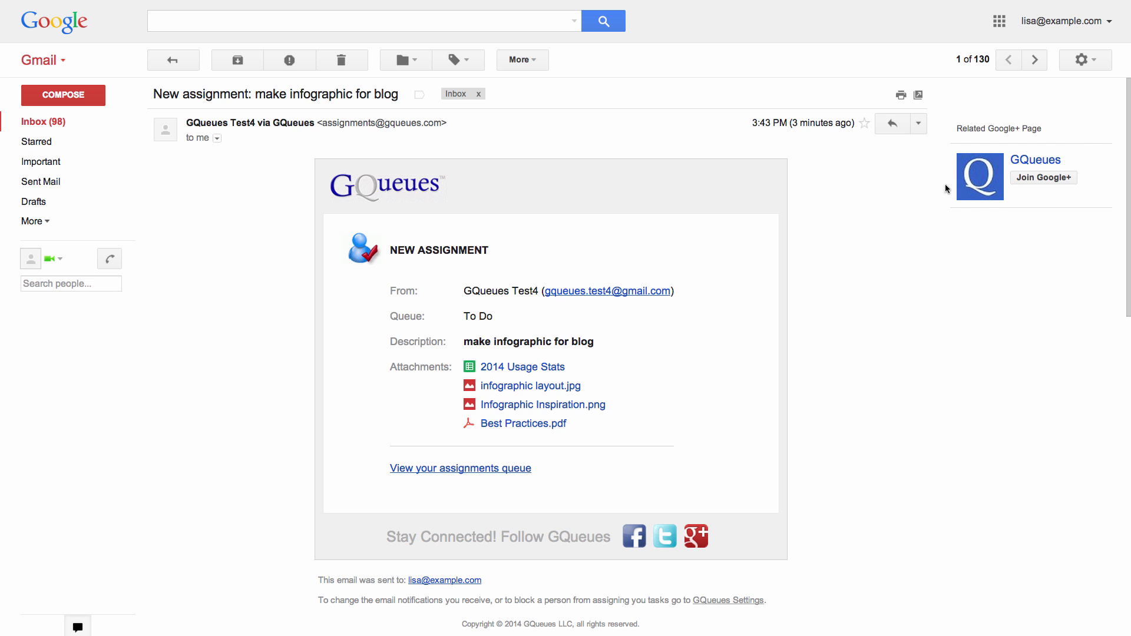
pyautogui.scroll(-3, 858, 224)
pyautogui.scroll(-2, 858, 223)
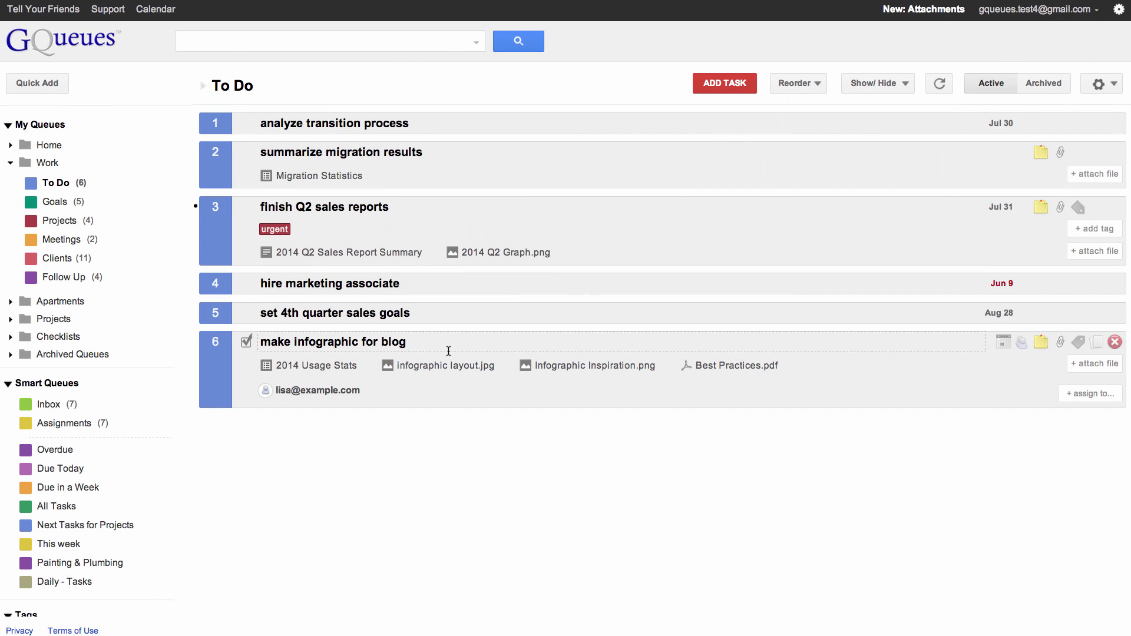
# - Invite a colleague by e-mail to the Projects queue as Collaborator and save the sharing settings
pyautogui.click(96, 222)
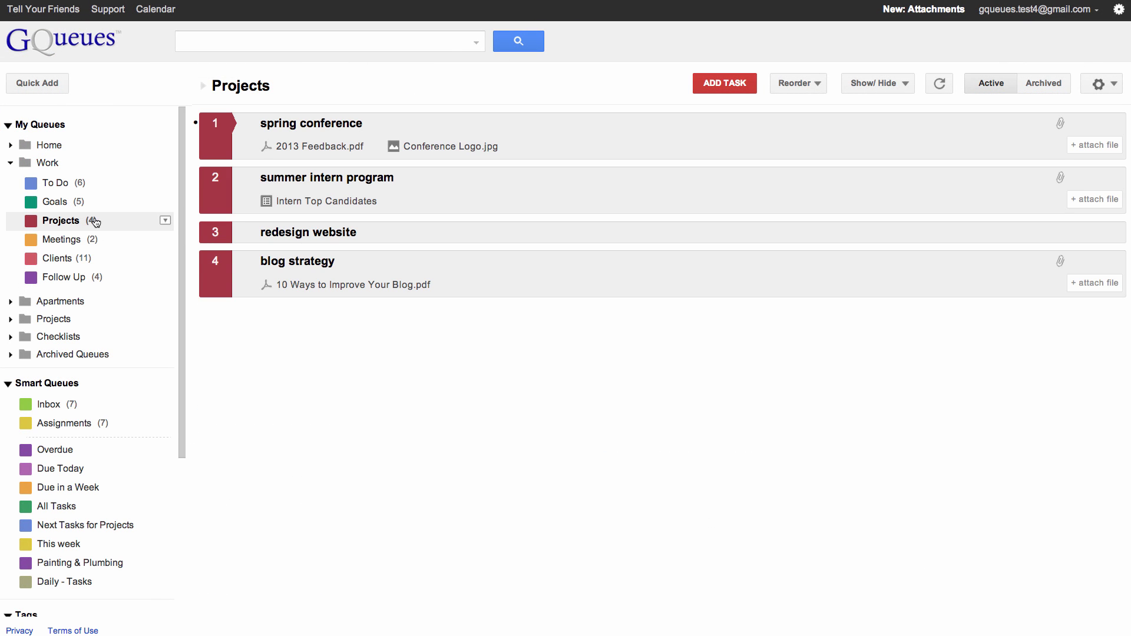
pyautogui.click(1098, 83)
pyautogui.click(1086, 104)
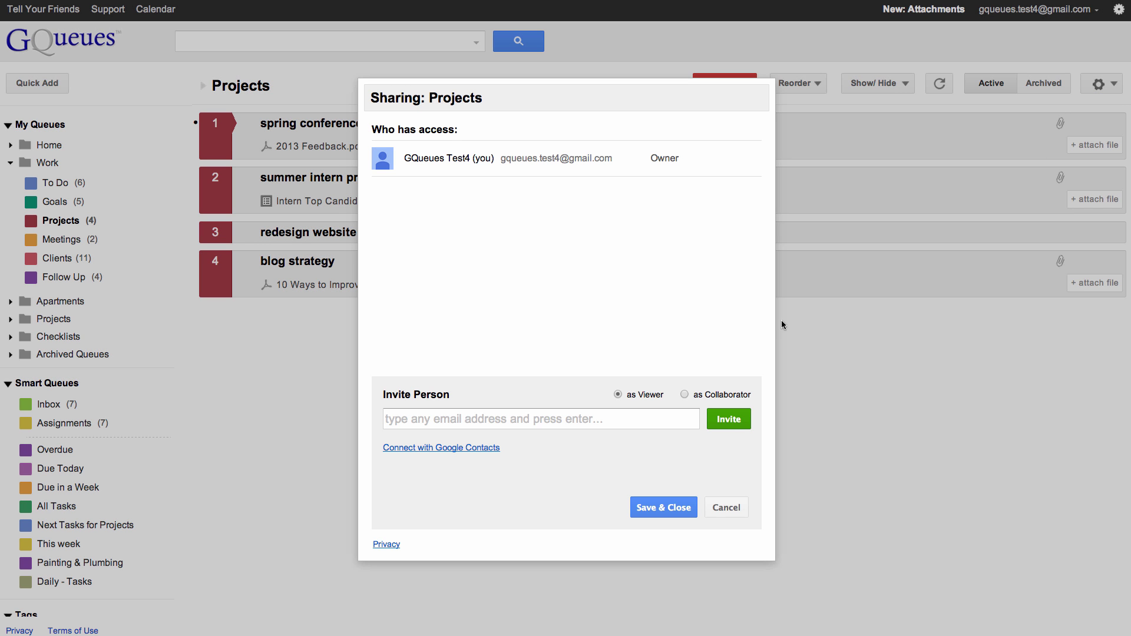
pyautogui.write('frank@example.com')
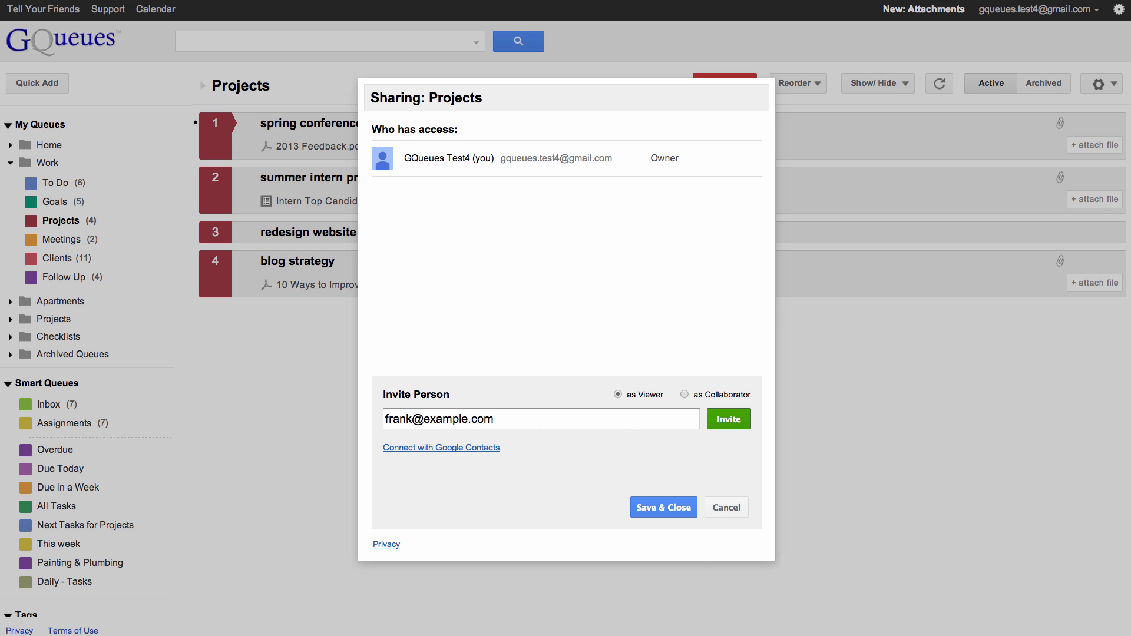
pyautogui.click(684, 394)
pyautogui.click(733, 420)
pyautogui.click(682, 500)
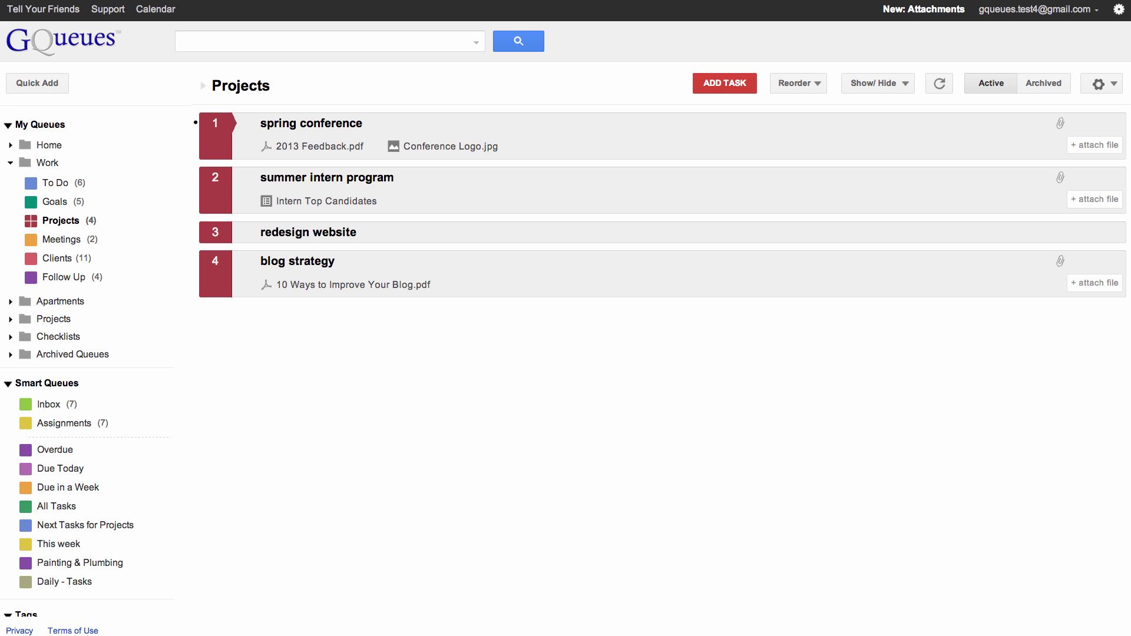
# - Attach the Website Images Drive folder to the redesign website task and open it
pyautogui.click(1061, 233)
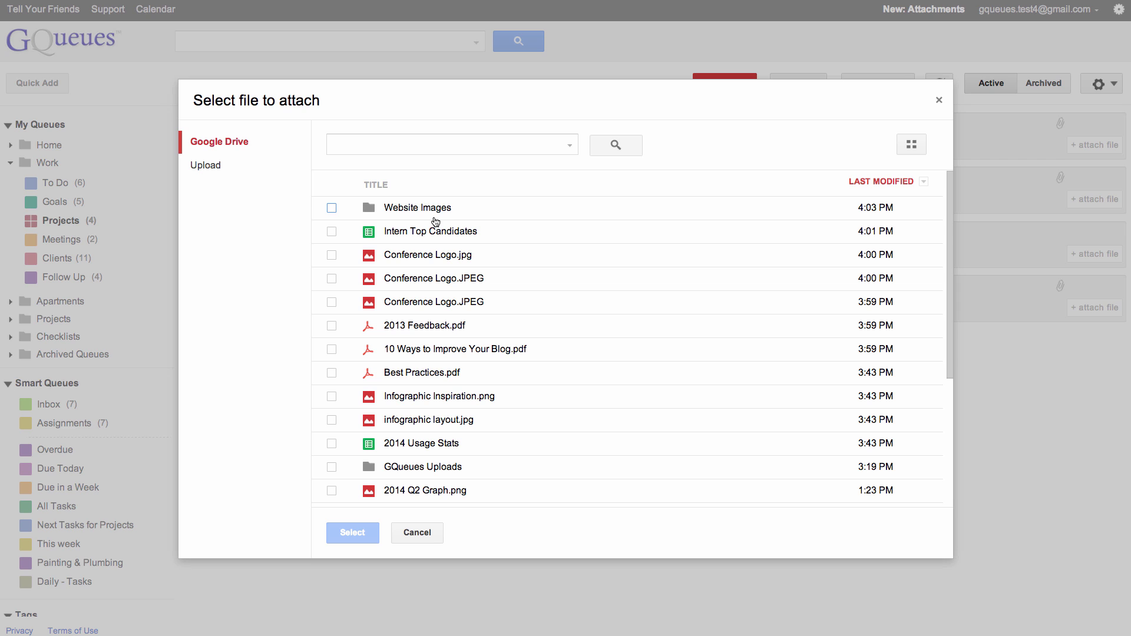
pyautogui.click(331, 207)
pyautogui.click(364, 536)
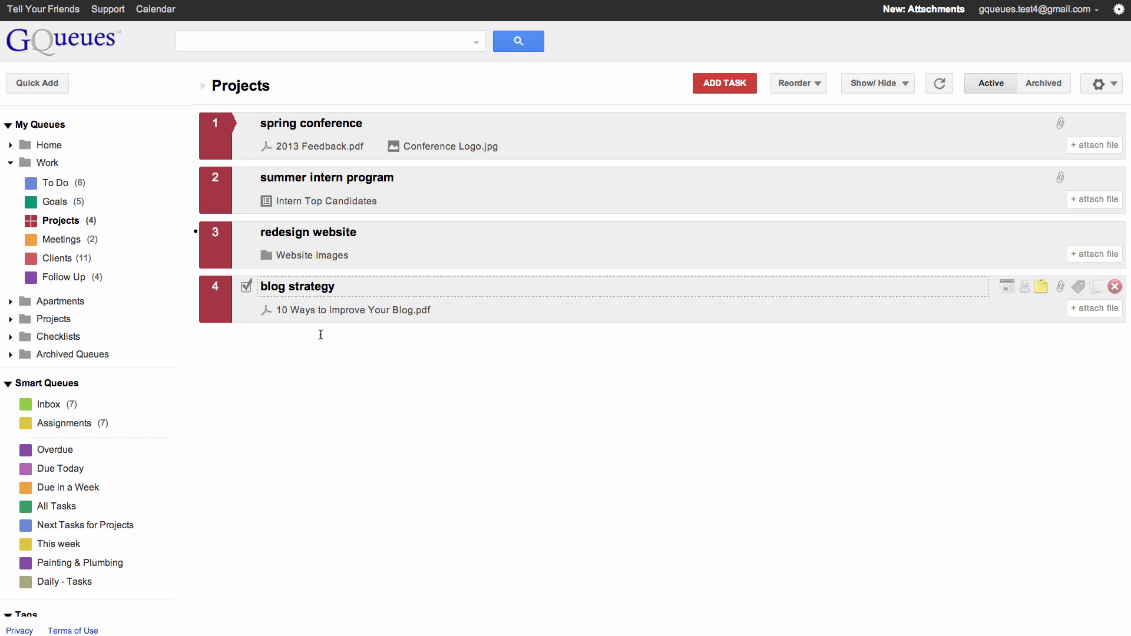
pyautogui.click(303, 260)
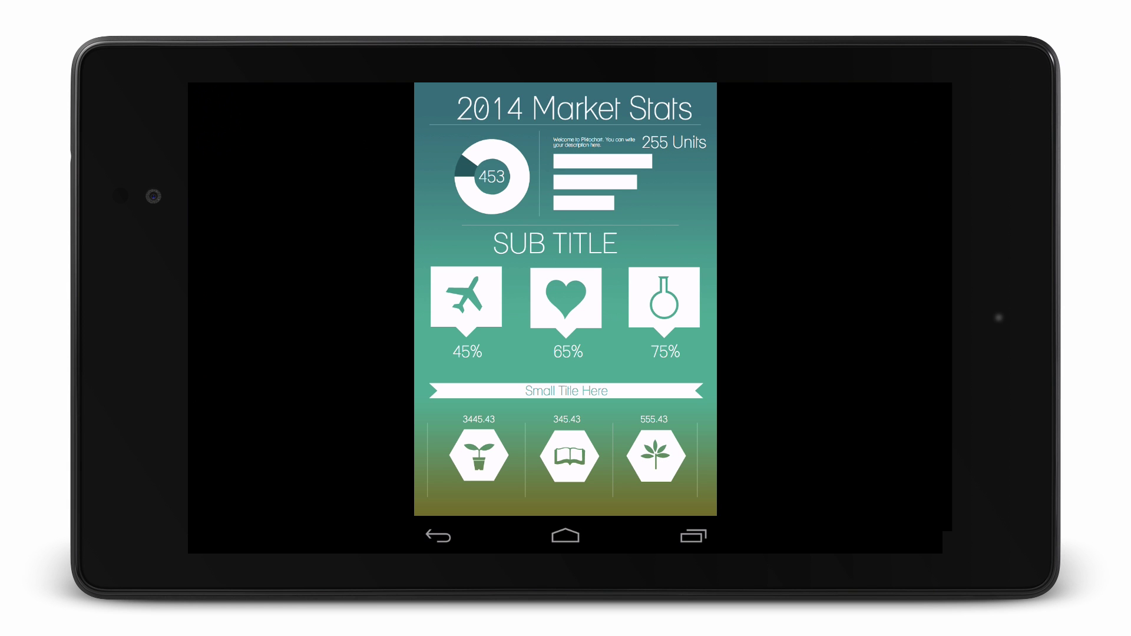
# - Leave the infographic image and open the Take photo for blog post task for editing
pyautogui.click(438, 535)
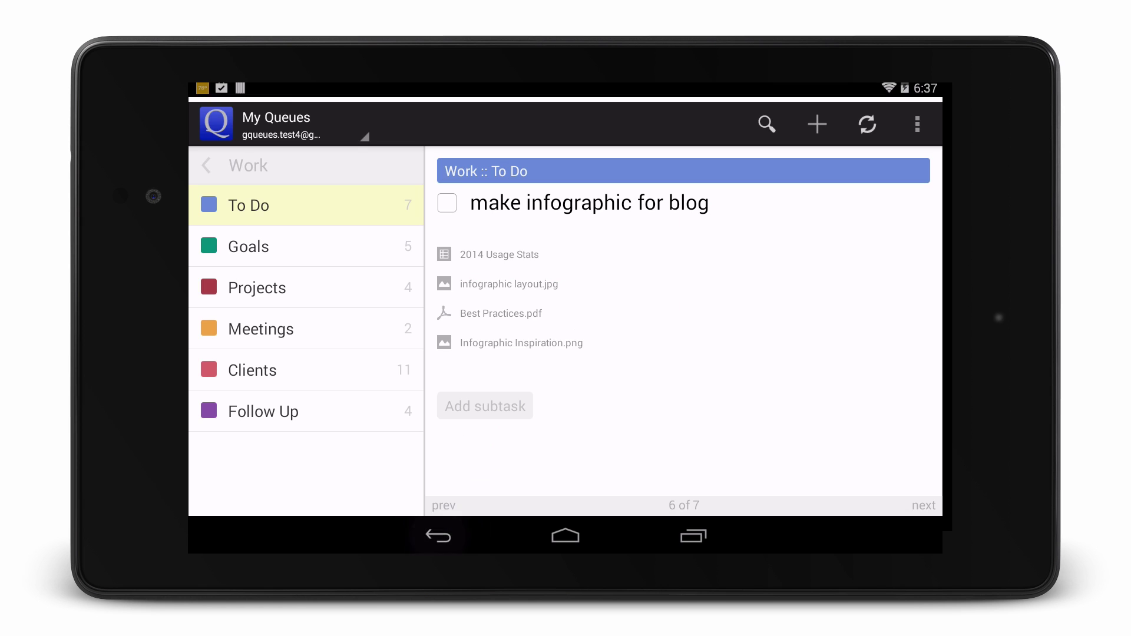
pyautogui.click(922, 505)
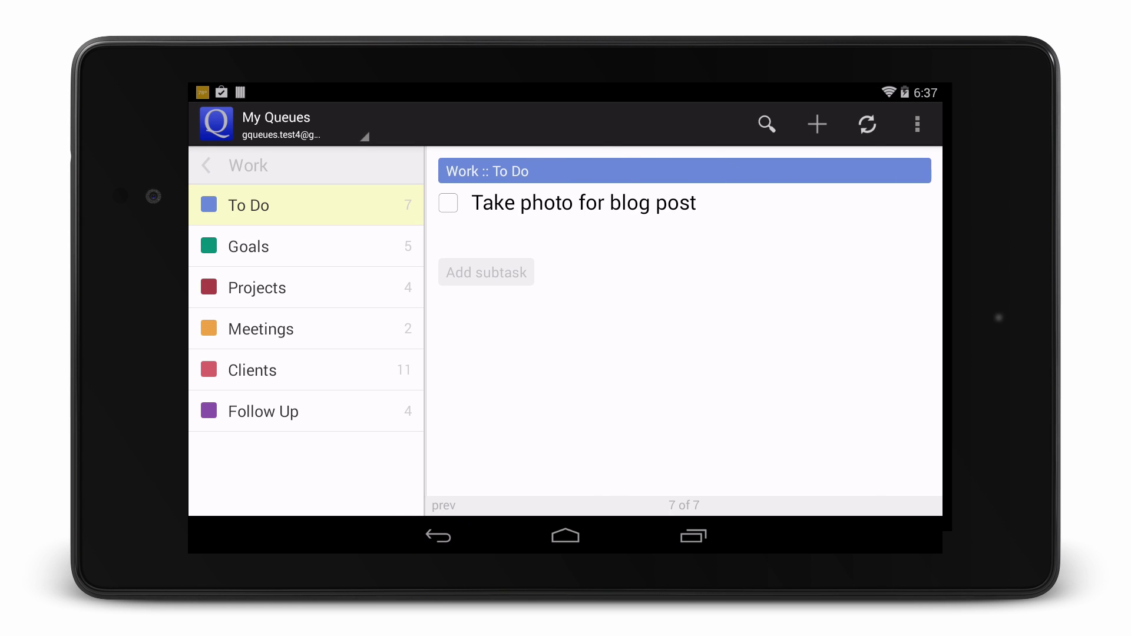
pyautogui.click(582, 203)
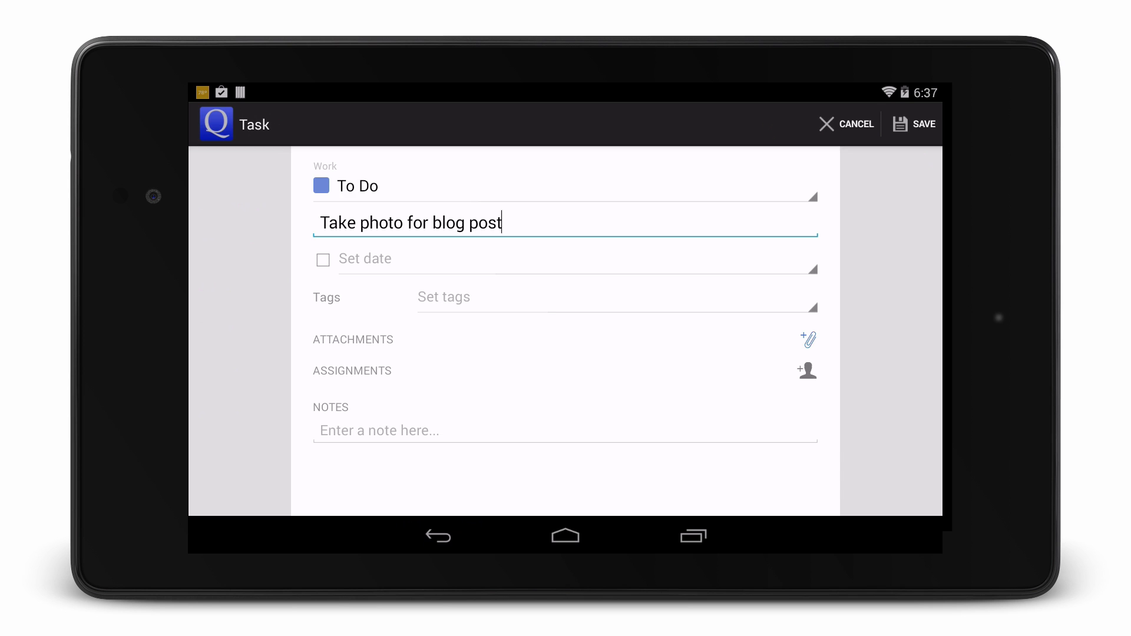
# - Take a camera photo, name it 'blog photo', upload it and save the task
pyautogui.click(808, 340)
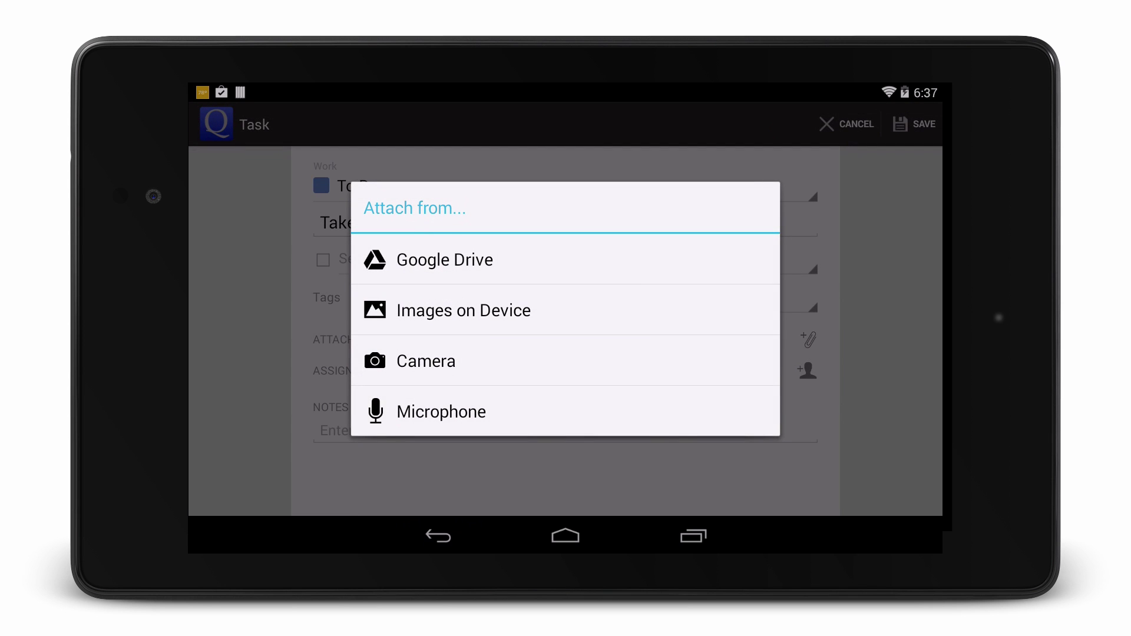
pyautogui.click(426, 360)
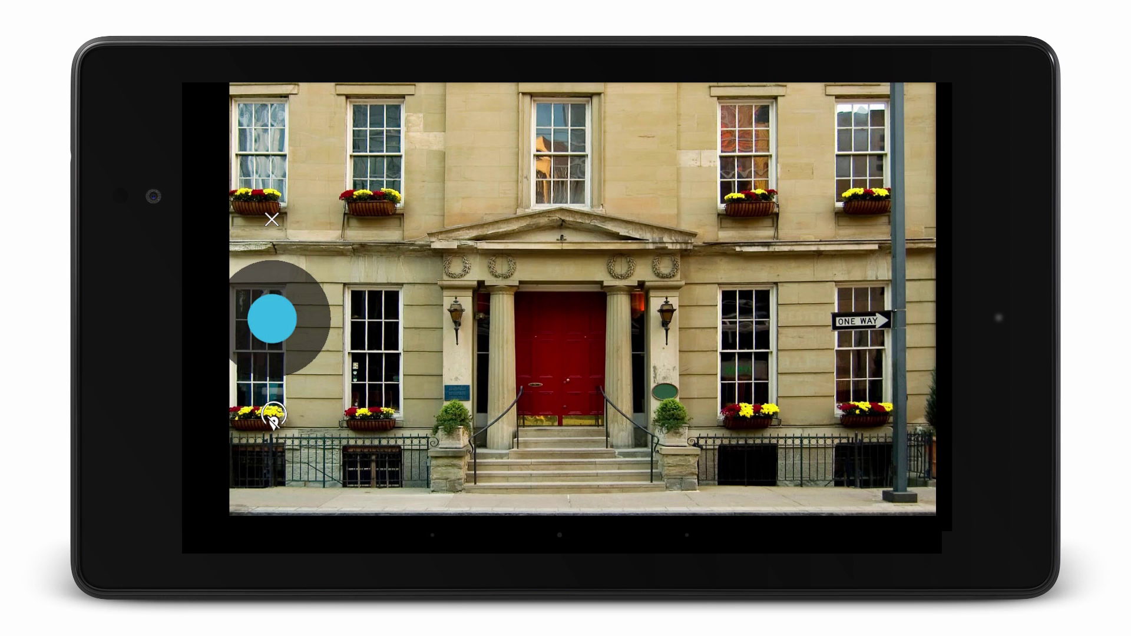
pyautogui.click(272, 318)
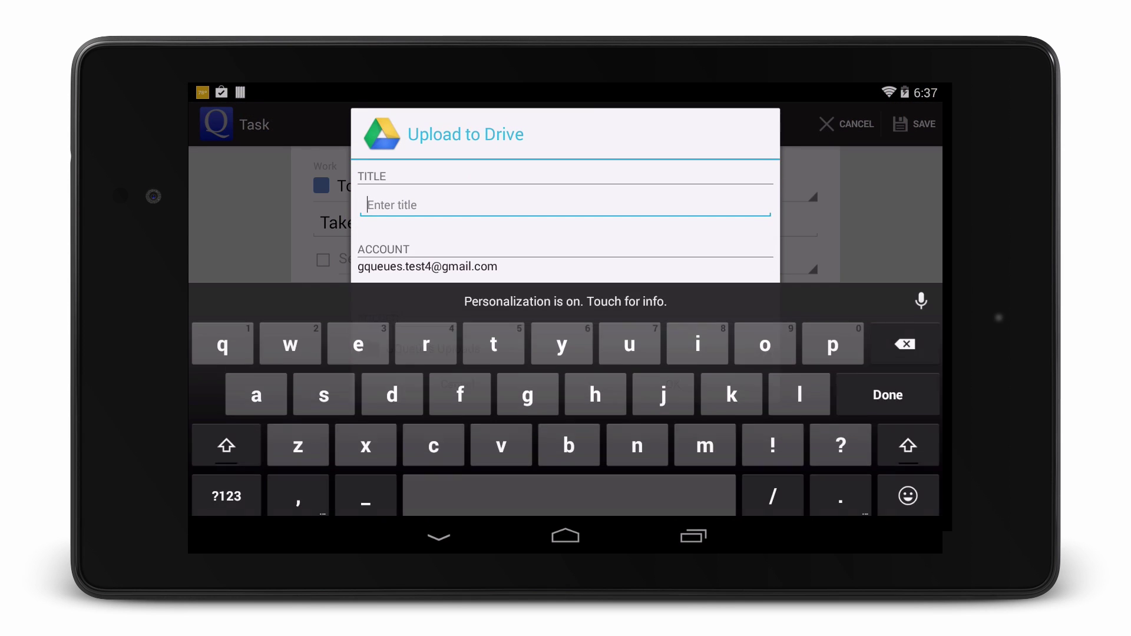
pyautogui.write('blog photo')
pyautogui.click(673, 257)
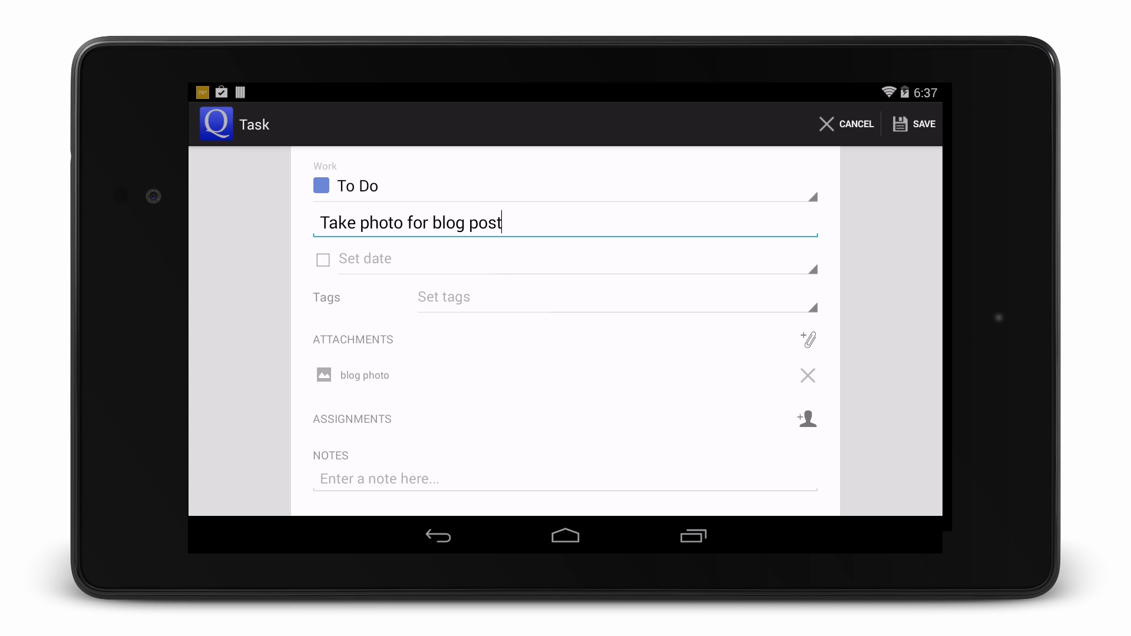
pyautogui.click(912, 124)
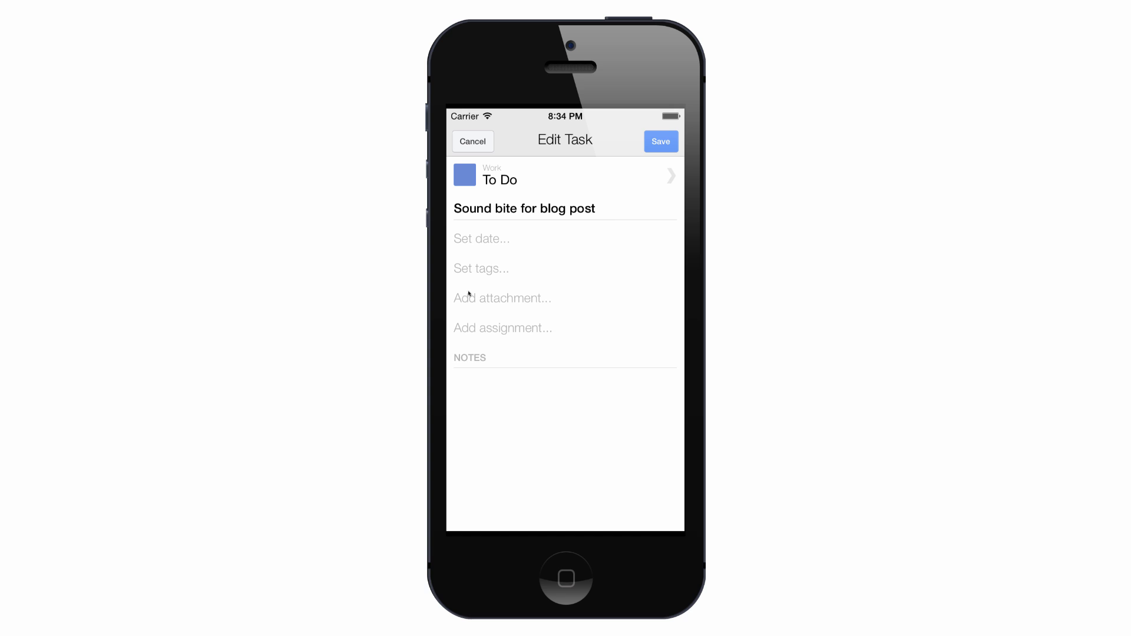
# - Record a microphone clip, name it 'Sound bite', upload it to Drive and save the task
pyautogui.click(469, 294)
pyautogui.click(577, 449)
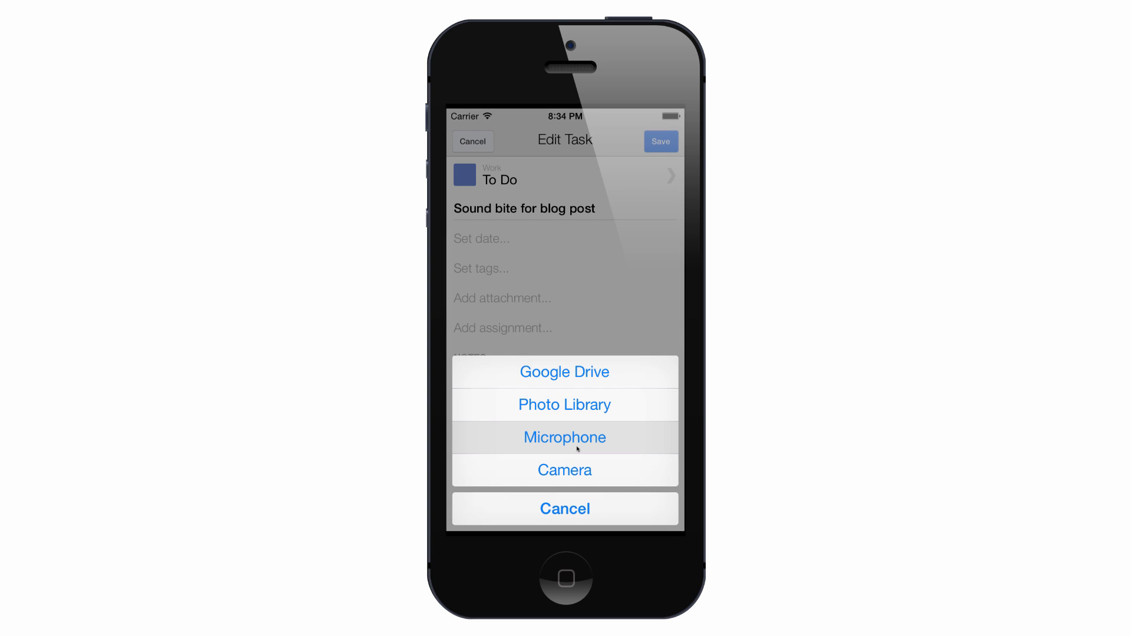
pyautogui.click(592, 352)
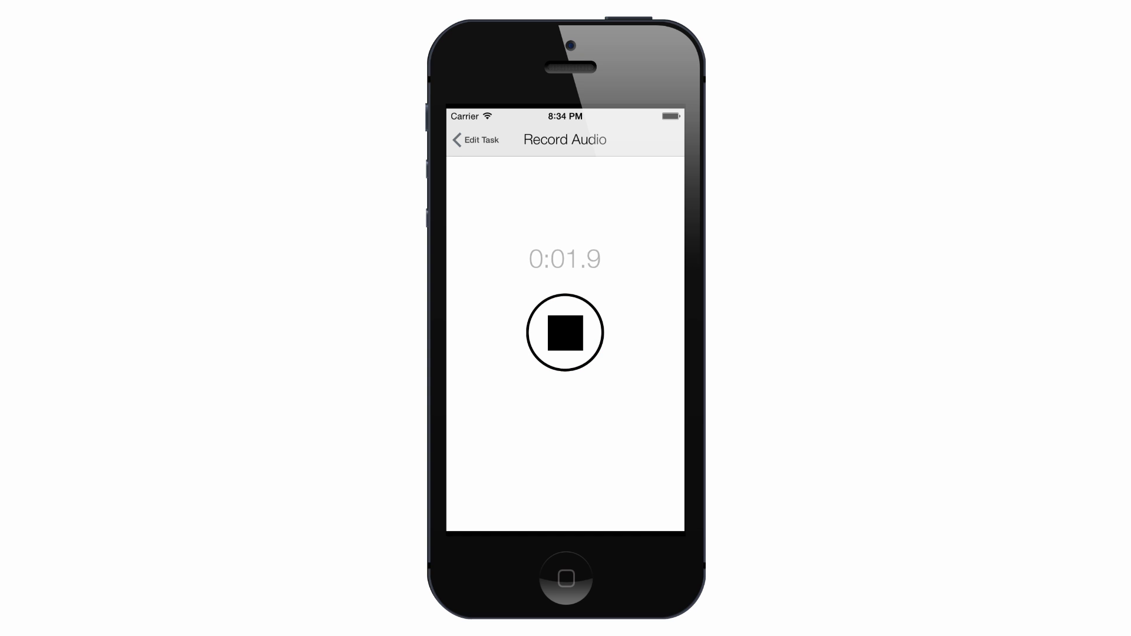
pyautogui.click(571, 340)
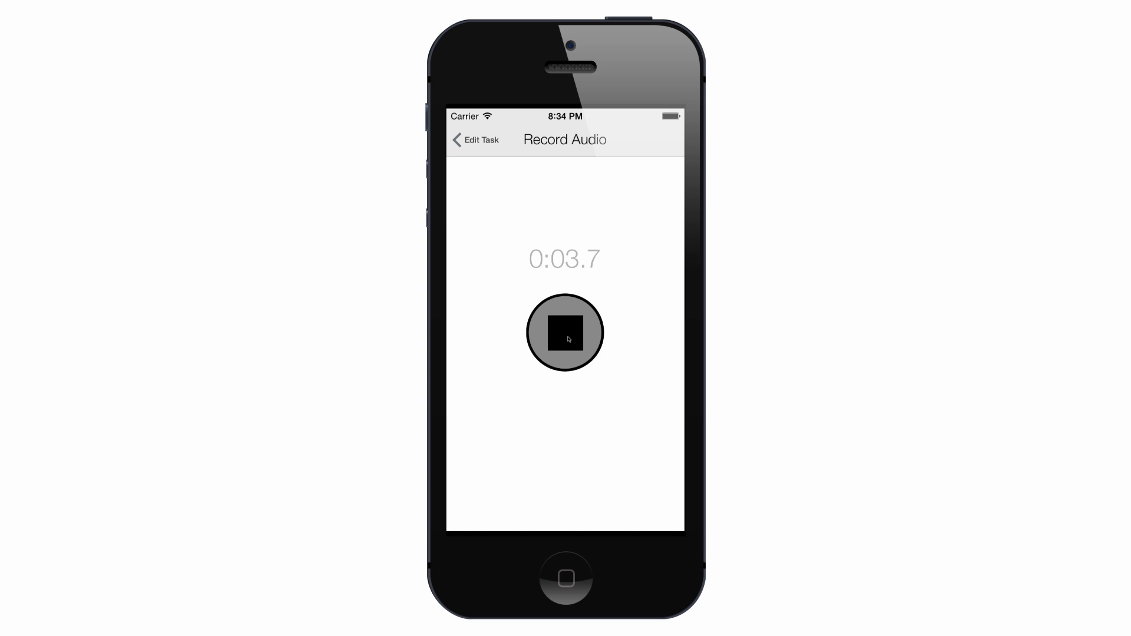
pyautogui.click(620, 414)
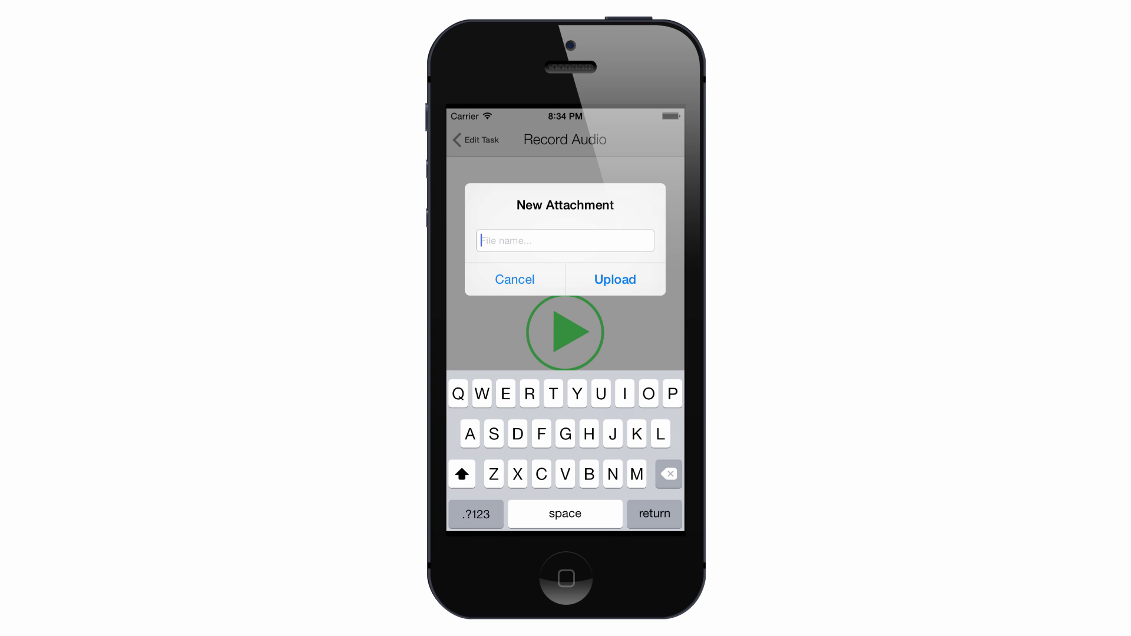
pyautogui.write('Sound bite')
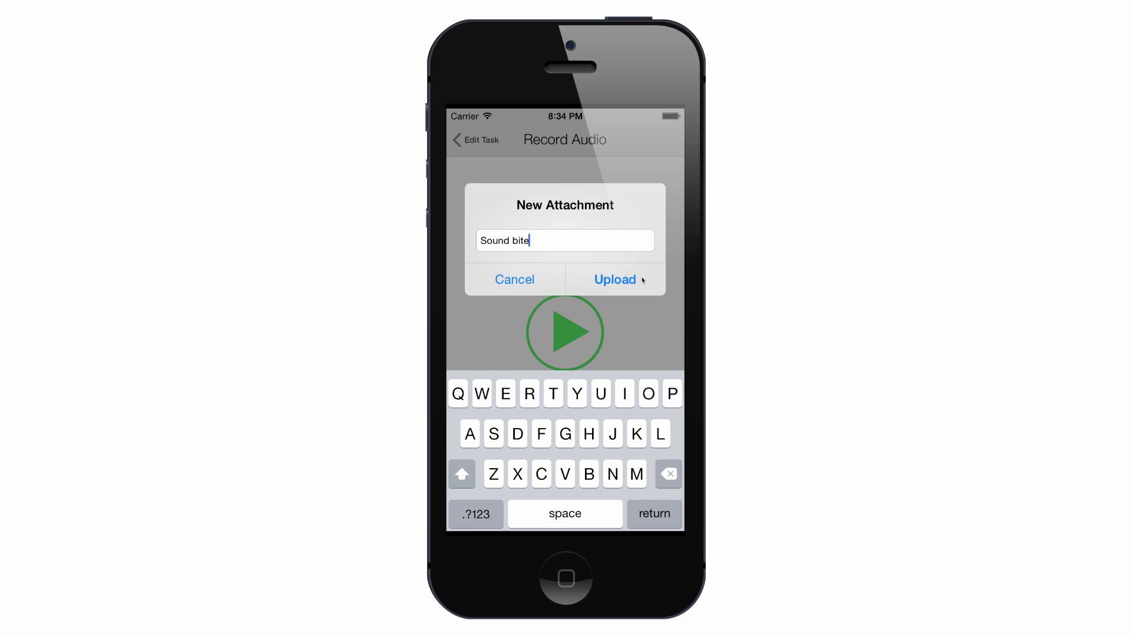
pyautogui.click(642, 280)
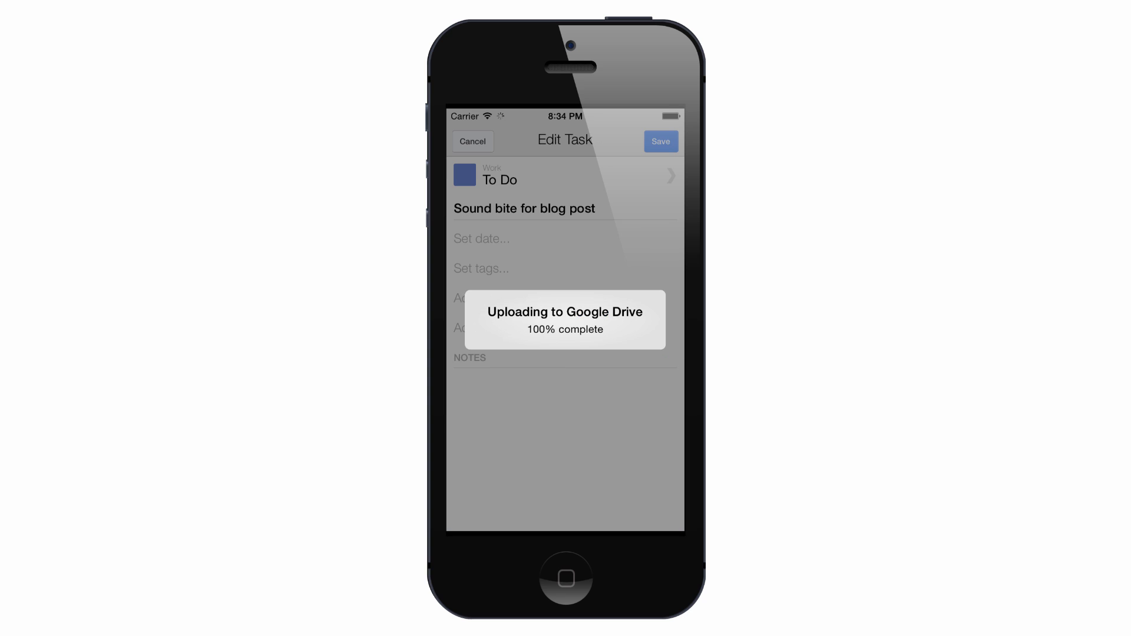
pyautogui.click(673, 142)
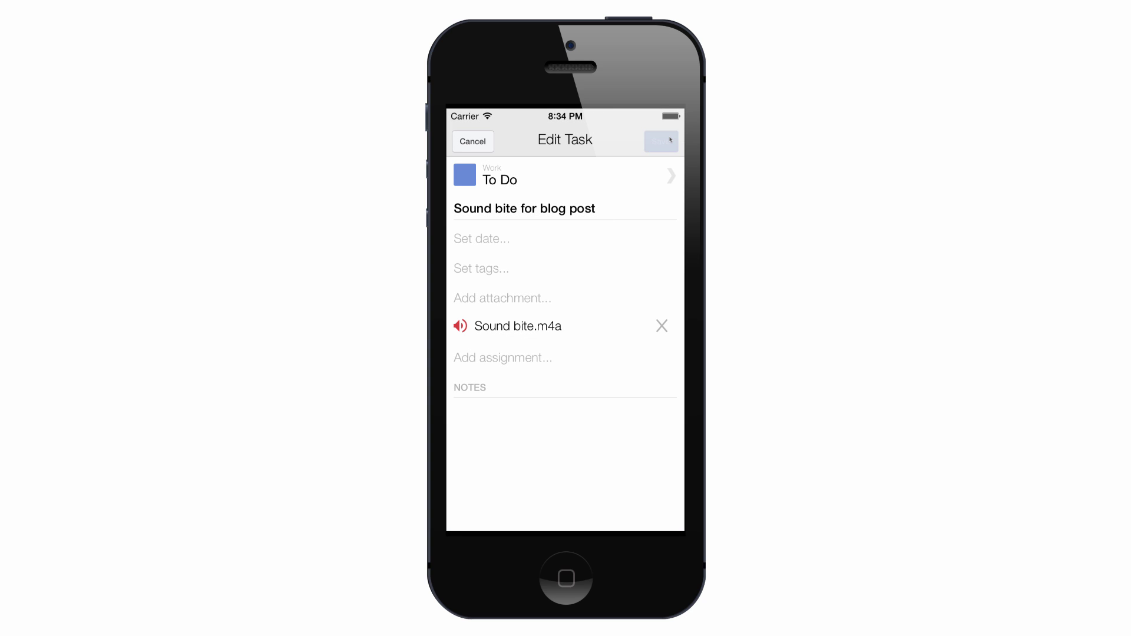